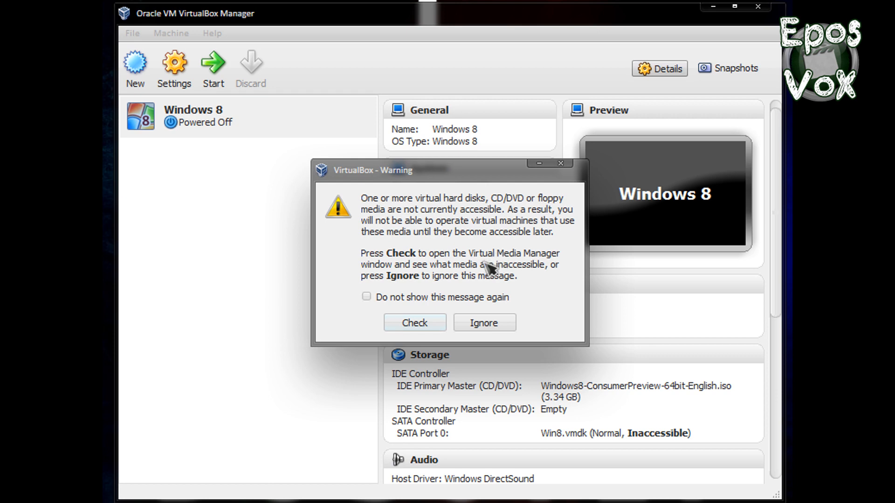
# Dismiss the inaccessible-media warning and remove the existing Windows 8 virtual machine together with its files.
pyautogui.click(455, 298)
pyautogui.click(472, 326)
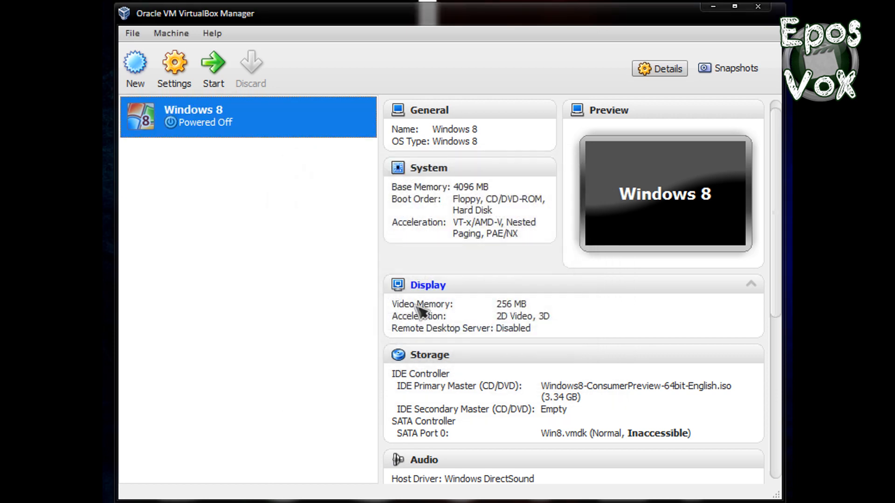
pyautogui.rightClick(257, 135)
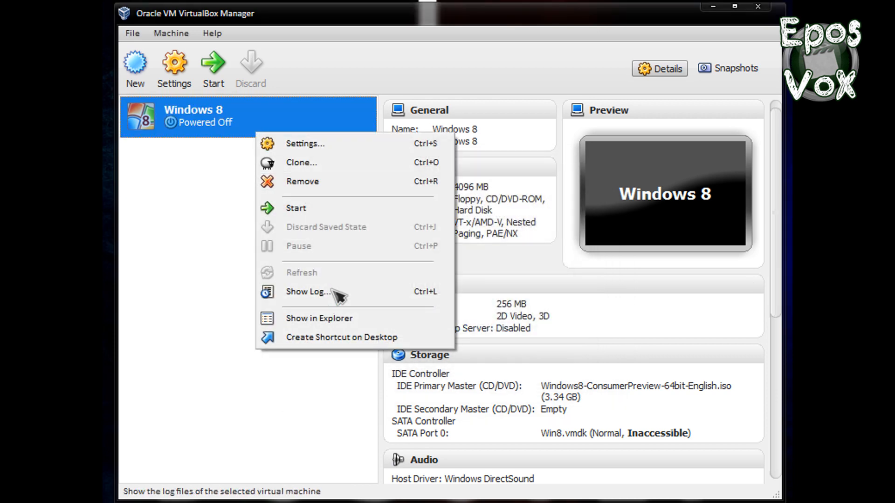
pyautogui.click(329, 182)
pyautogui.click(408, 313)
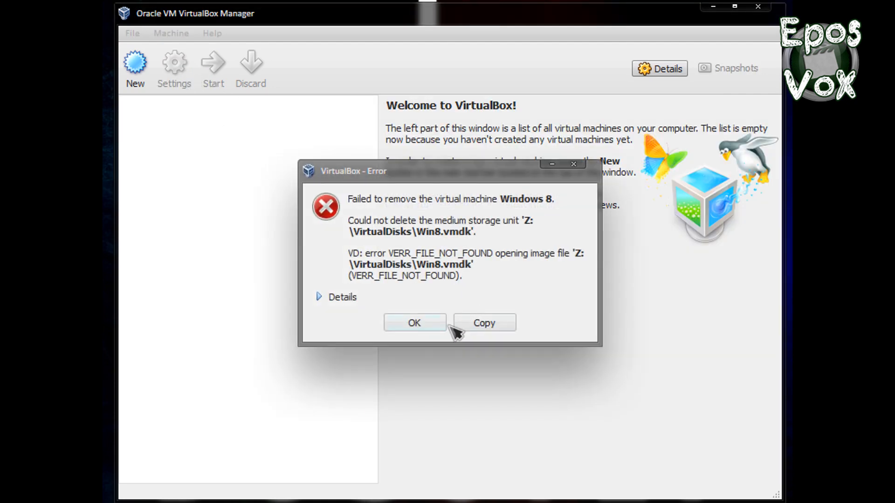
pyautogui.click(419, 325)
# Begin a new virtual machine named Windows 8 with Microsoft Windows as operating system and Windows 8 as version.
pyautogui.click(135, 74)
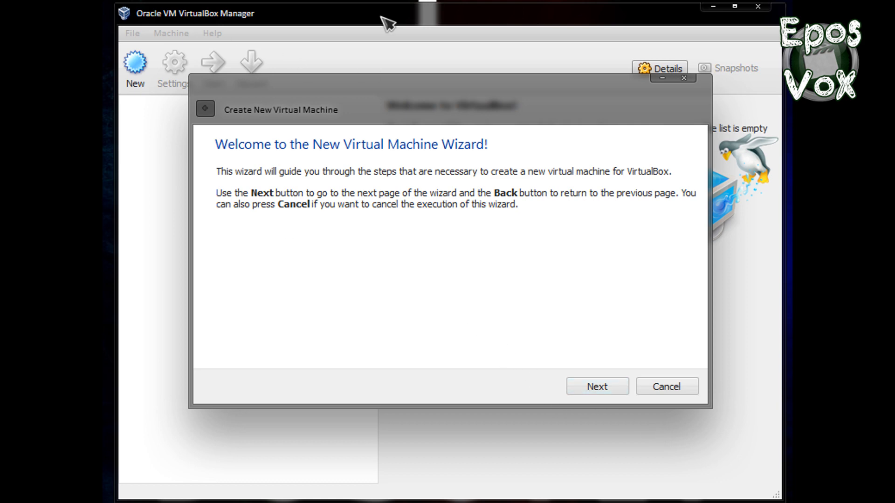
pyautogui.click(597, 387)
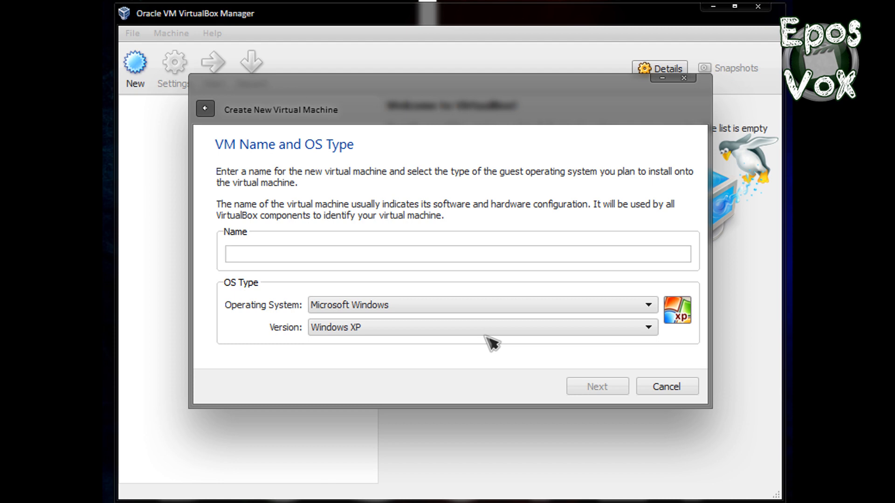
pyautogui.write('Windows 8')
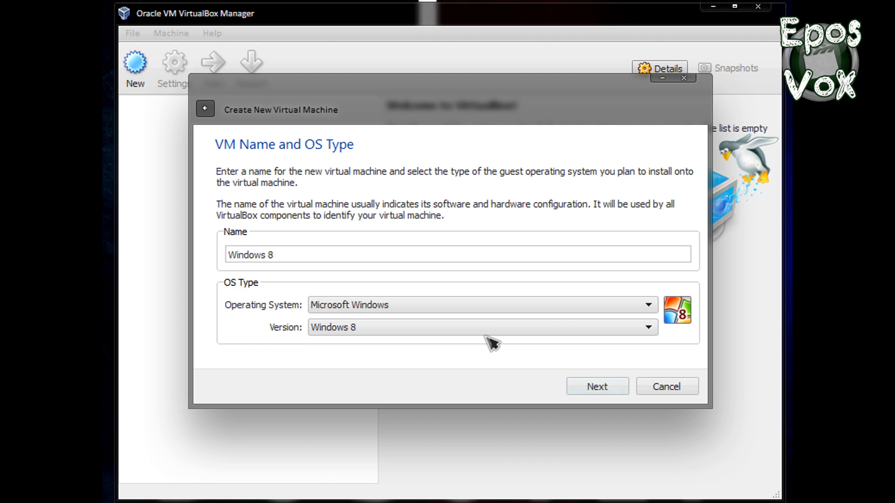
pyautogui.click(479, 326)
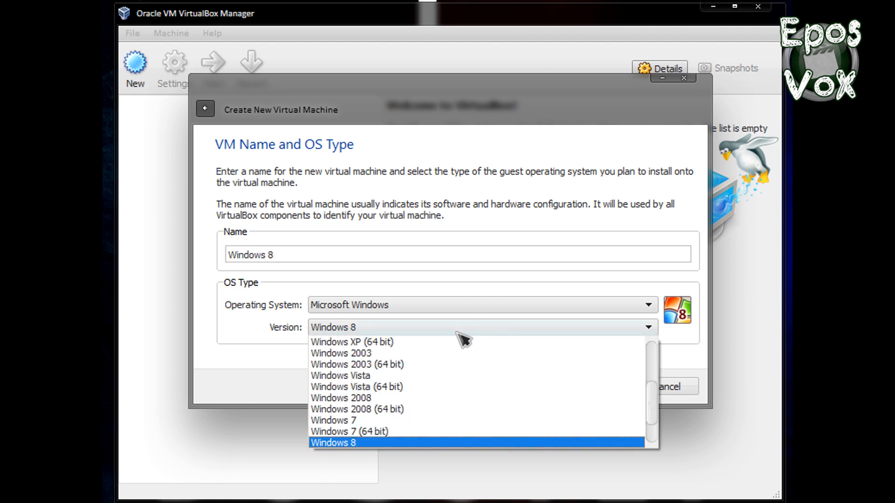
pyautogui.click(438, 444)
pyautogui.click(608, 388)
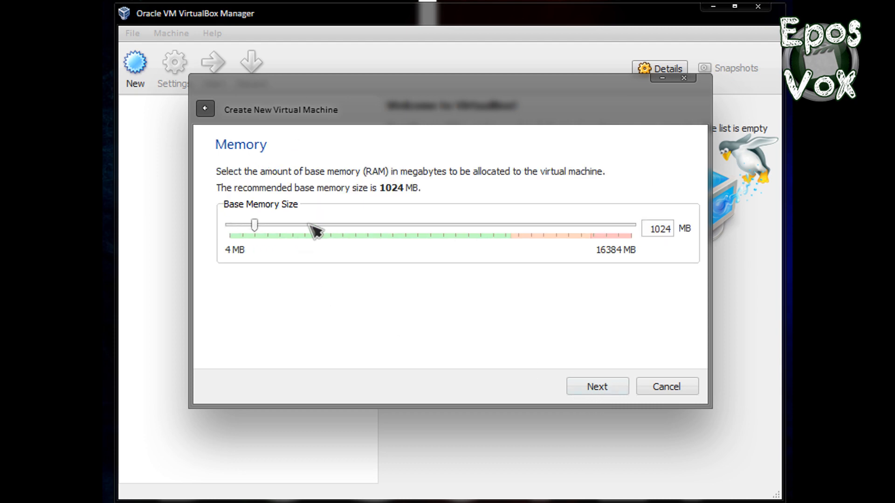
# Set the new machine's base memory to 4096 MB.
pyautogui.doubleClick(649, 228)
pyautogui.write('4096')
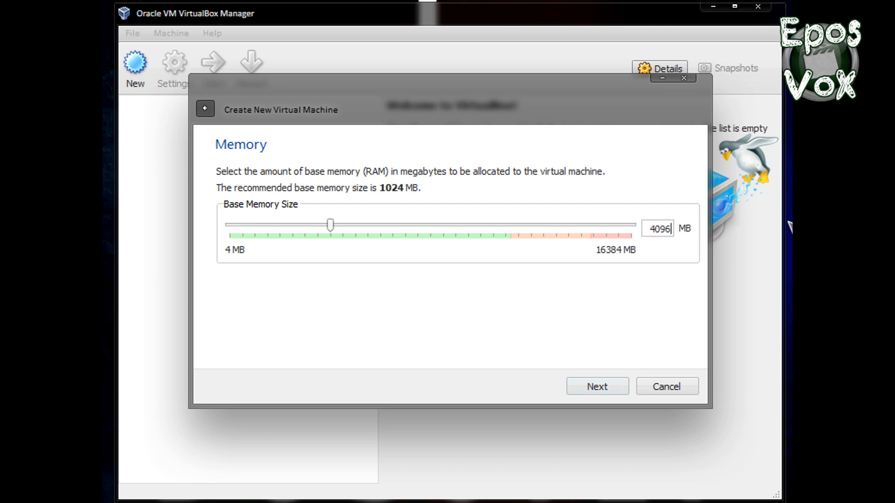
pyautogui.click(612, 390)
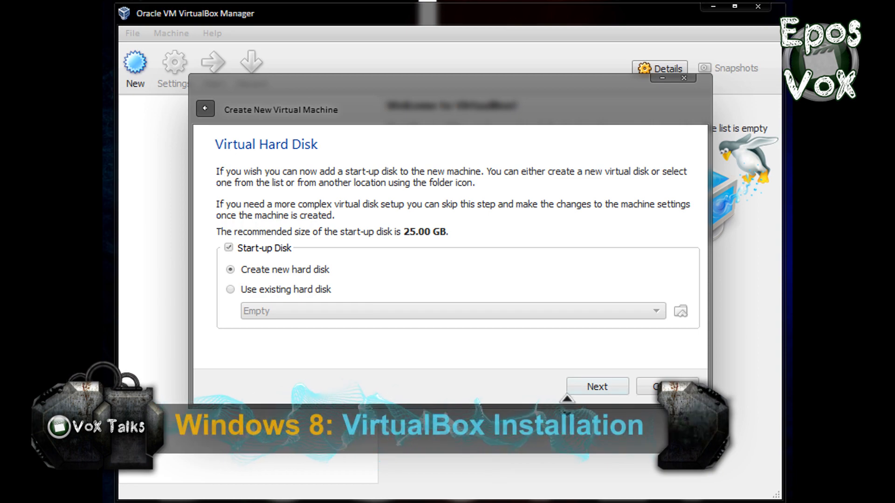
# Choose a new start-up hard disk of type VMDK (Virtual Machine Disk) with dynamically allocated storage.
pyautogui.click(595, 389)
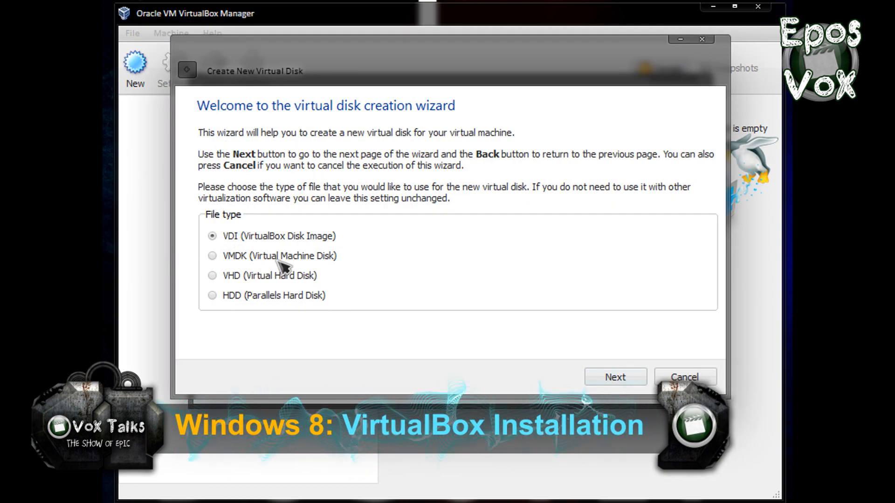
pyautogui.click(279, 260)
pyautogui.click(616, 377)
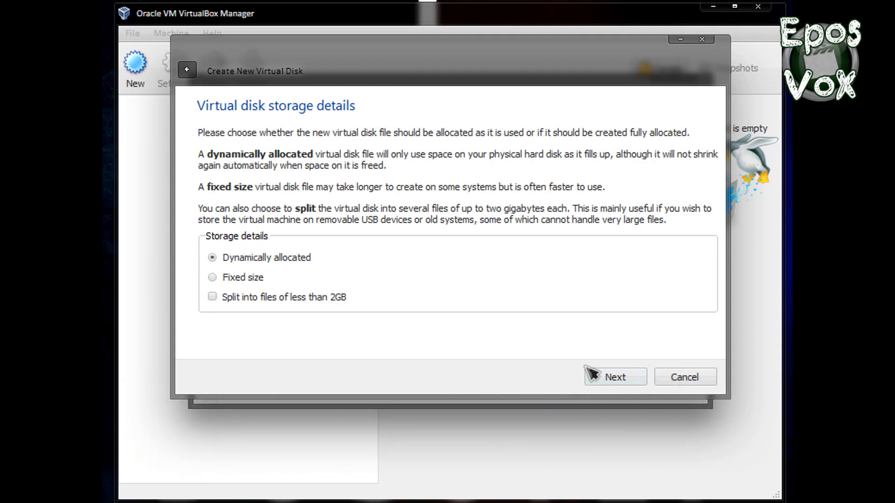
pyautogui.click(606, 377)
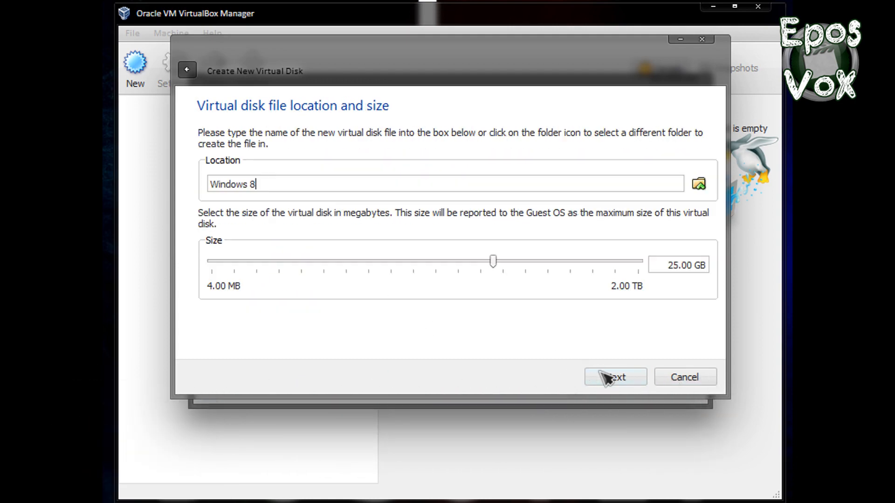
# Set the virtual disk size to 50 GB, then create the disk and the virtual machine.
pyautogui.click(680, 265)
pyautogui.press('BackSpace')
pyautogui.press('BackSpace')
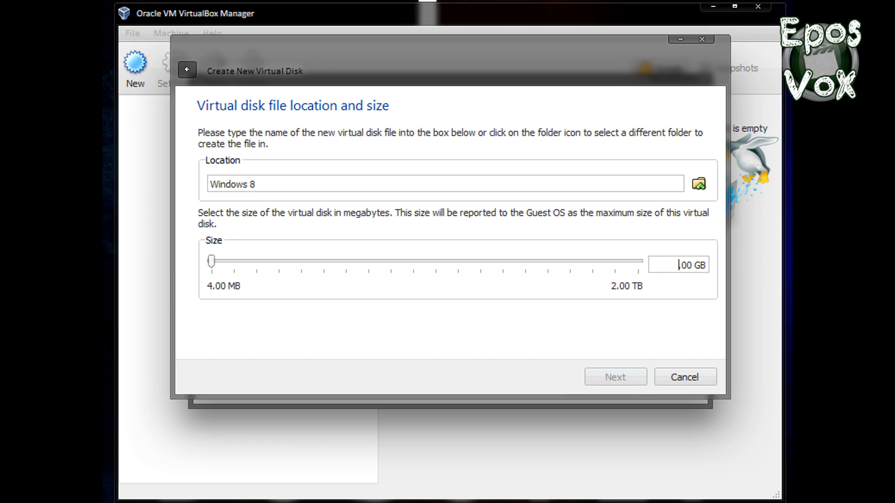
pyautogui.write('50')
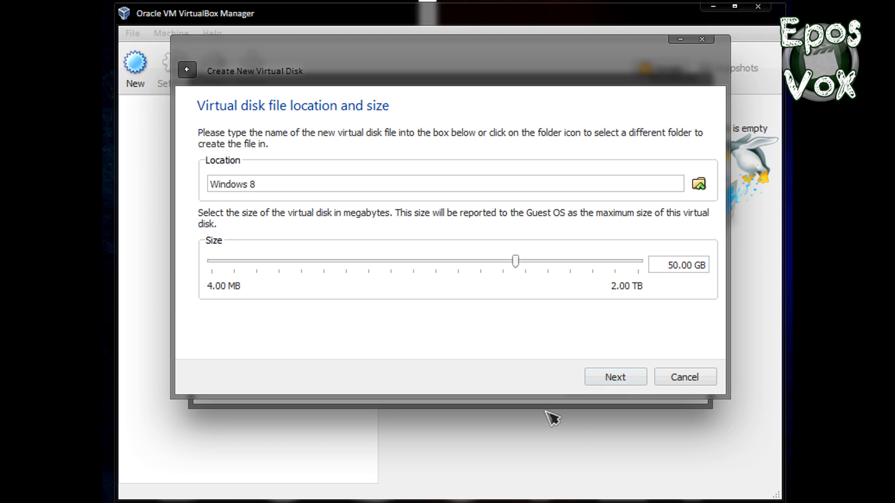
pyautogui.click(613, 380)
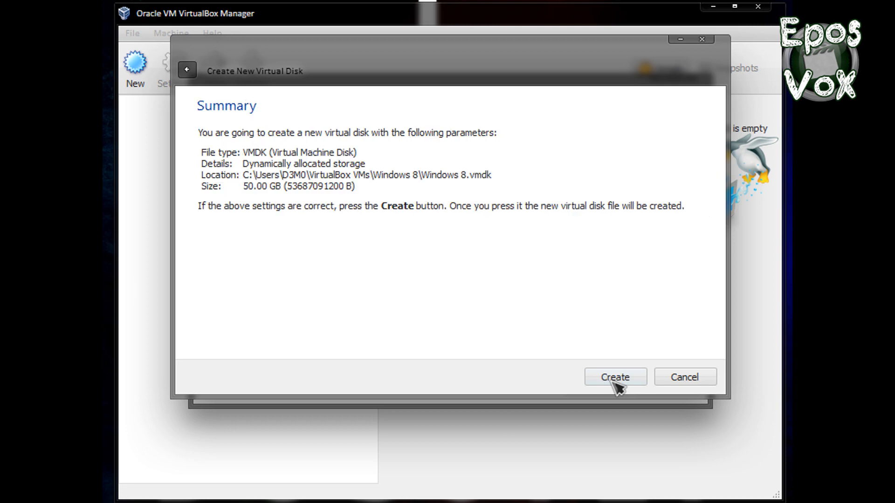
pyautogui.click(615, 378)
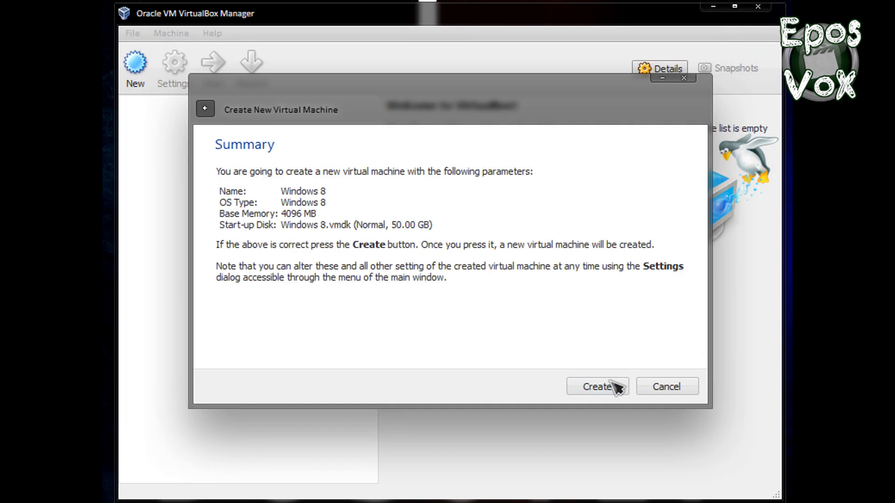
pyautogui.click(614, 387)
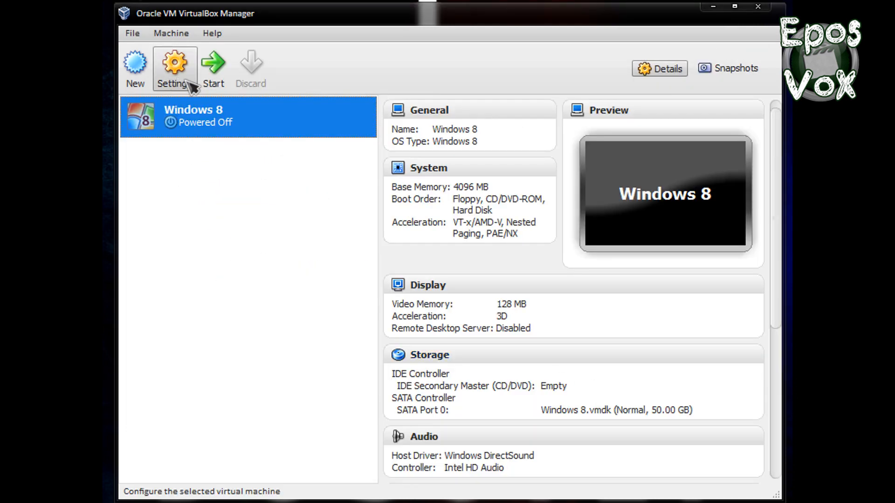
# Exclude Floppy from the boot order in the Windows 8 machine's system settings and review its processor and acceleration options.
pyautogui.rightClick(206, 130)
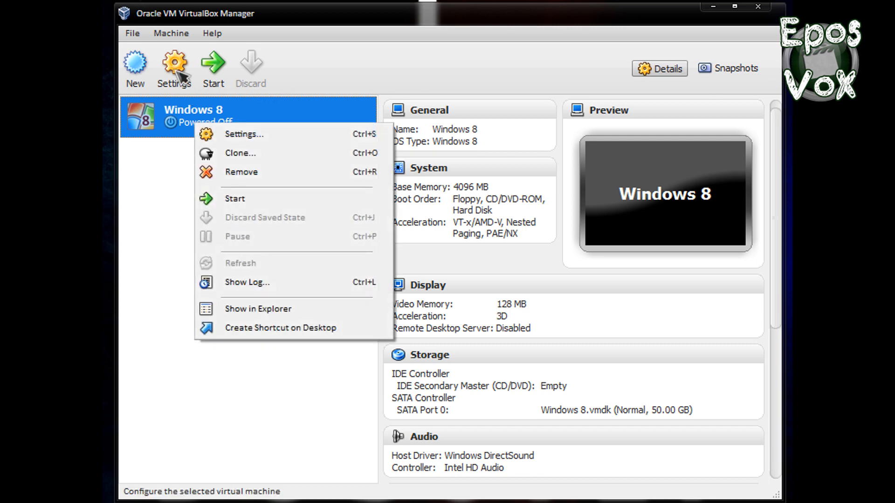
pyautogui.click(228, 133)
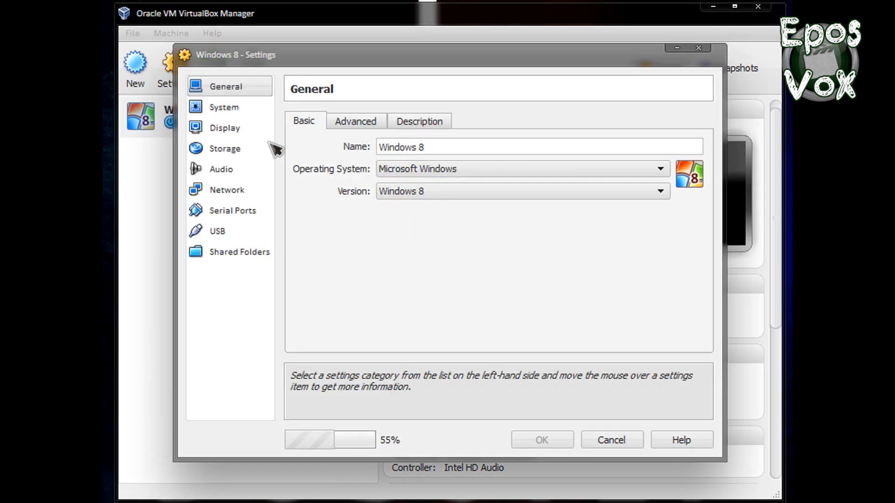
pyautogui.click(347, 122)
pyautogui.click(422, 123)
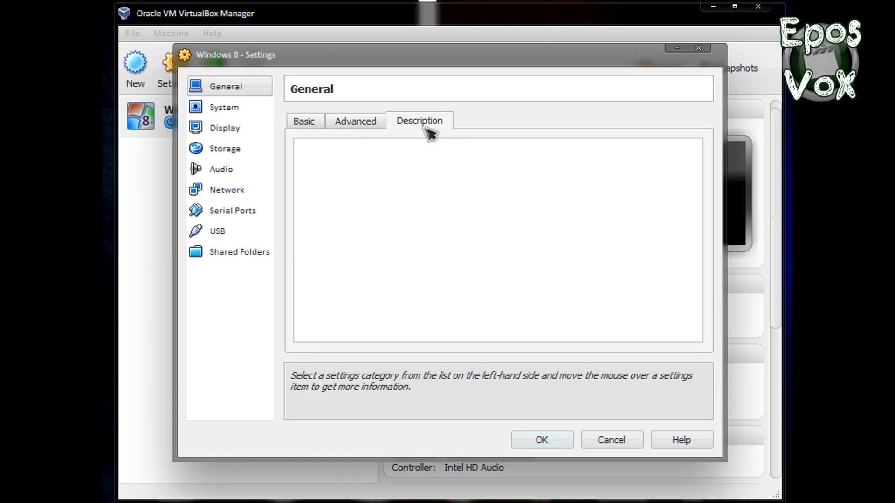
pyautogui.click(226, 108)
pyautogui.click(391, 185)
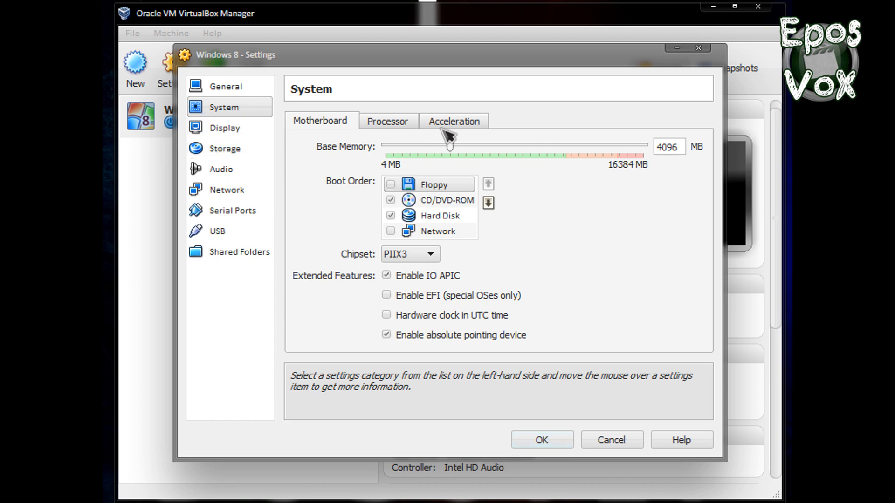
pyautogui.click(414, 121)
pyautogui.click(451, 123)
pyautogui.click(347, 122)
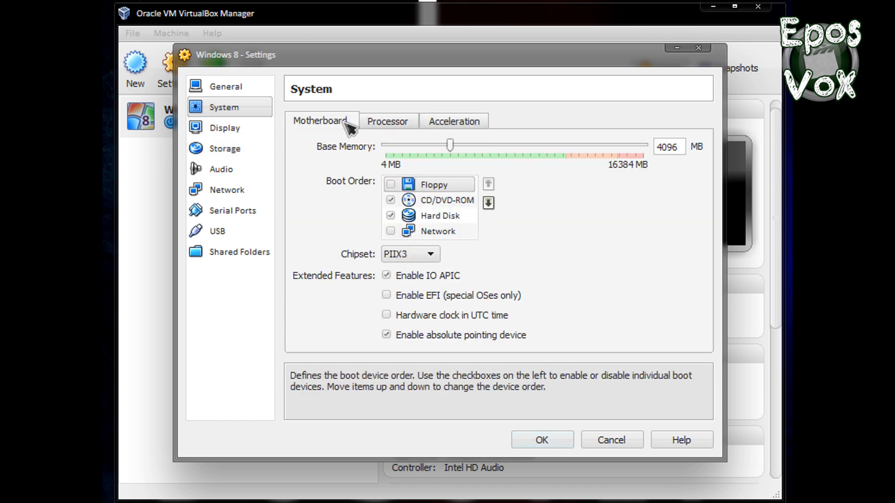
pyautogui.click(445, 123)
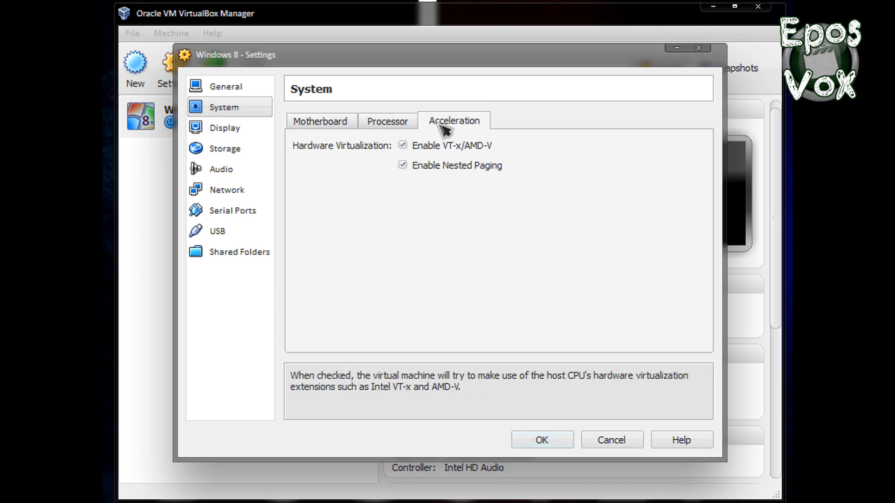
# Enable 2D video acceleration for the machine's display and raise its video memory to 256 MB.
pyautogui.click(247, 126)
pyautogui.click(404, 243)
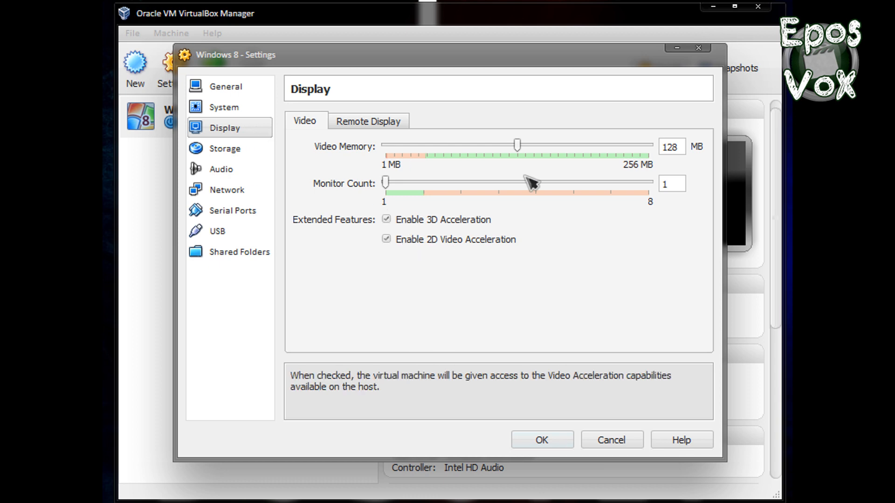
pyautogui.moveTo(517, 146); pyautogui.dragTo(648, 145)
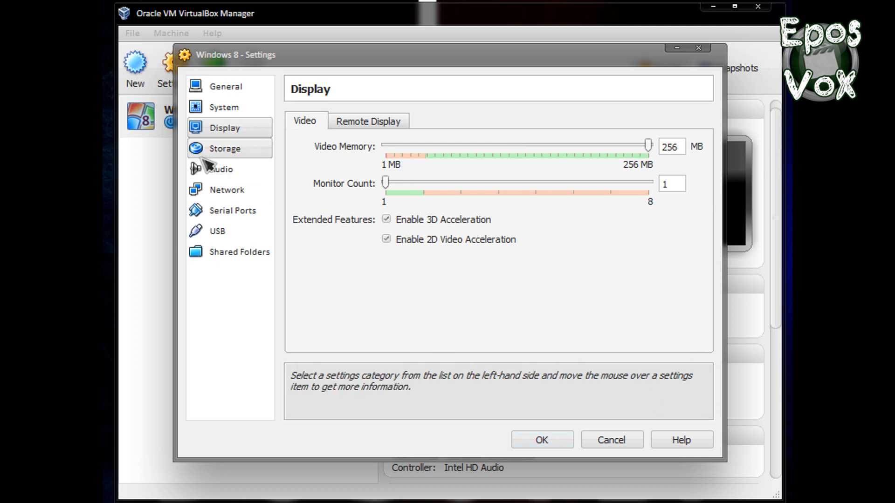
# Add a CD/DVD drive to the IDE Controller with Windows8-ConsumerPreview-64bit-English.iso as its disk.
pyautogui.click(236, 150)
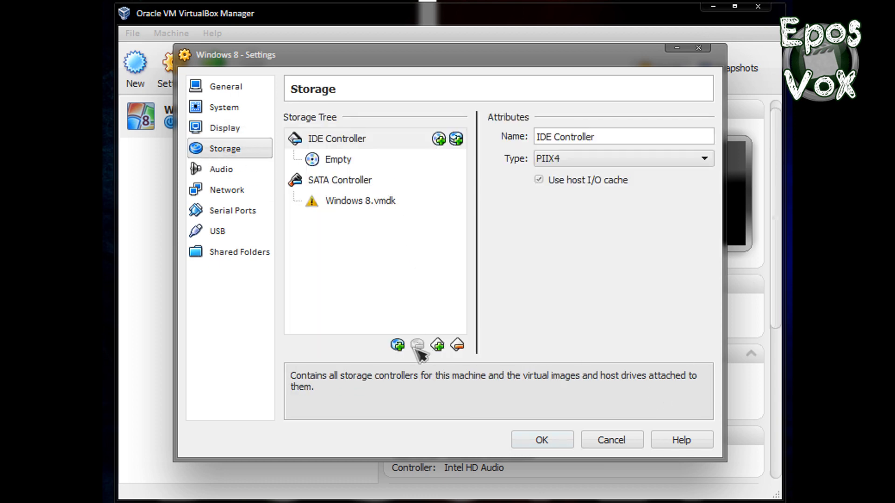
pyautogui.click(437, 345)
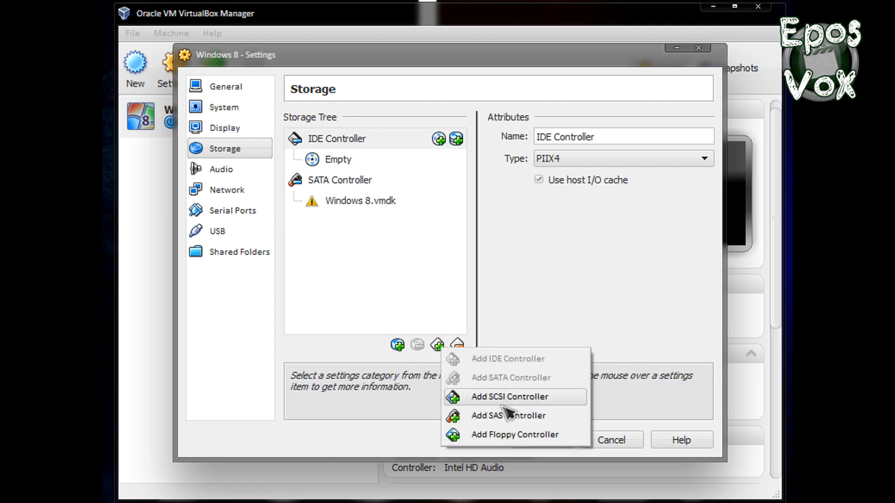
pyautogui.click(397, 346)
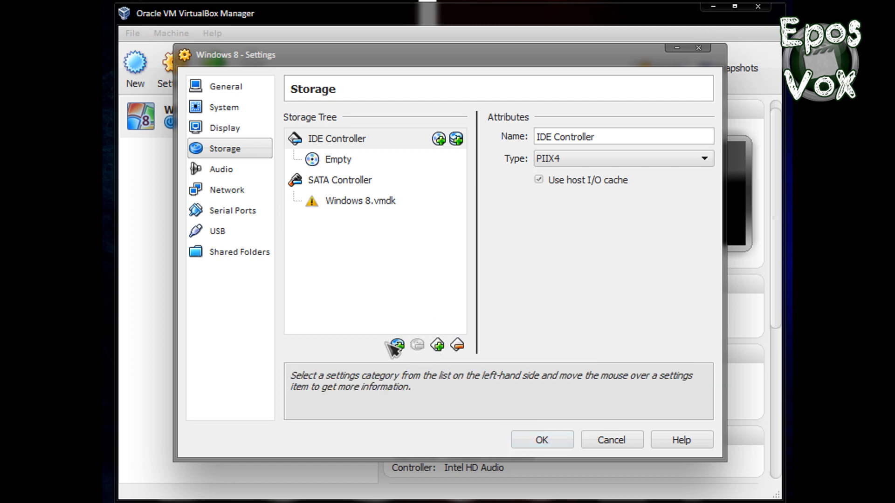
pyautogui.click(396, 347)
pyautogui.click(455, 353)
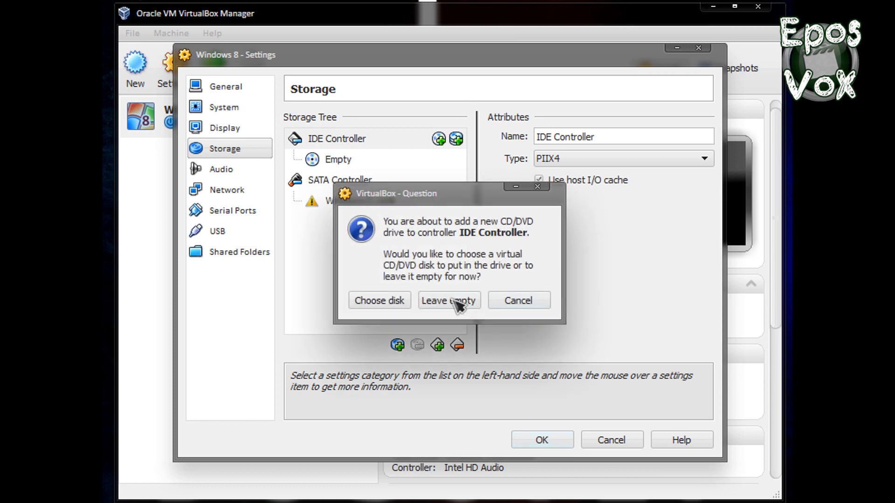
pyautogui.click(400, 300)
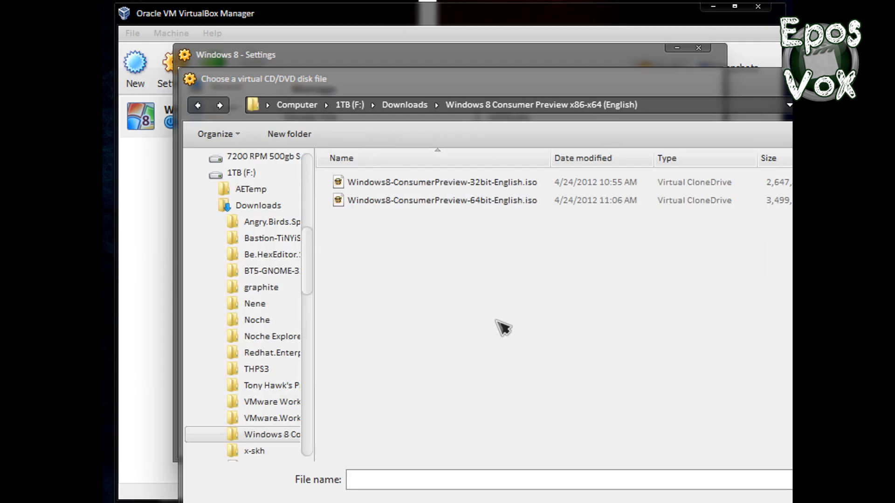
pyautogui.click(478, 187)
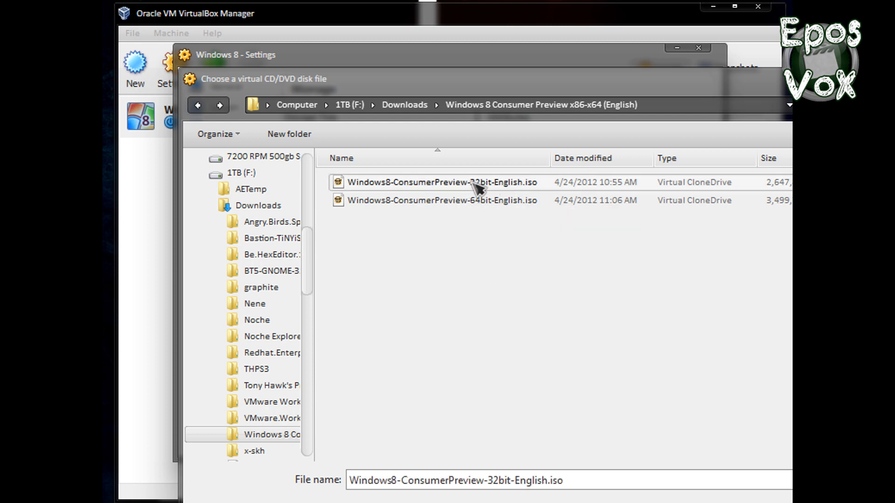
pyautogui.click(484, 207)
pyautogui.doubleClick(500, 209)
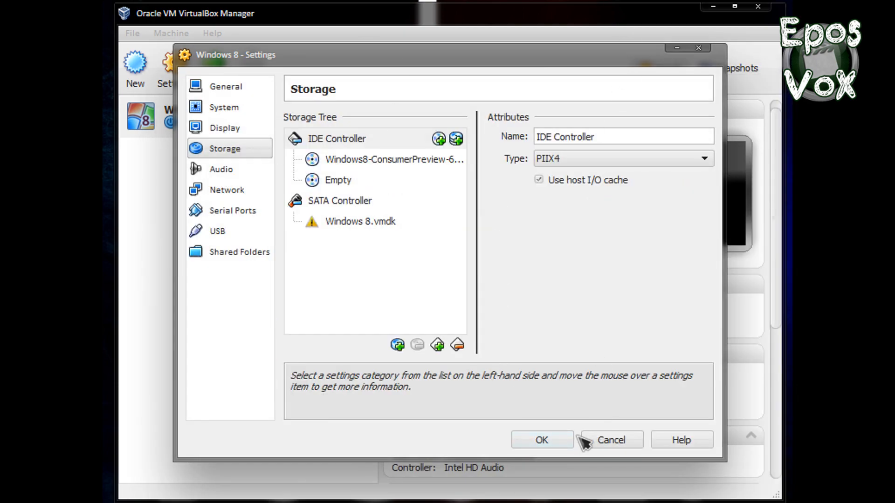
# Save the machine settings and start the Windows 8 virtual machine.
pyautogui.click(557, 440)
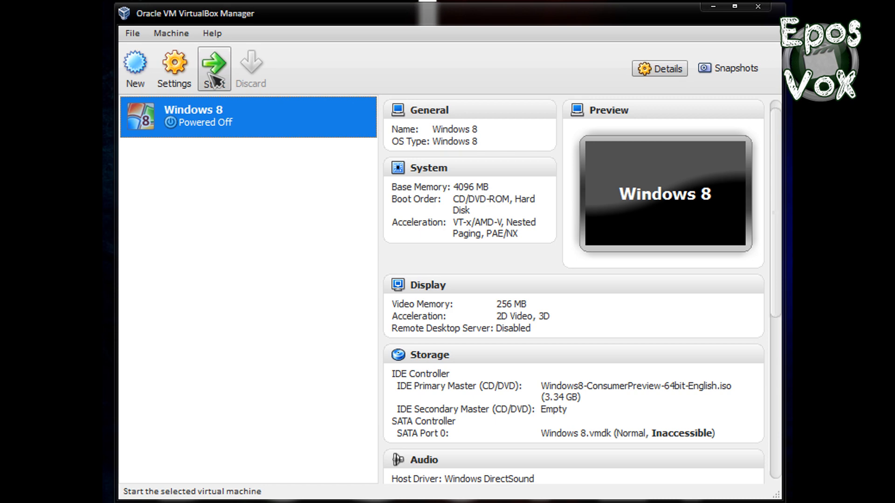
pyautogui.click(212, 79)
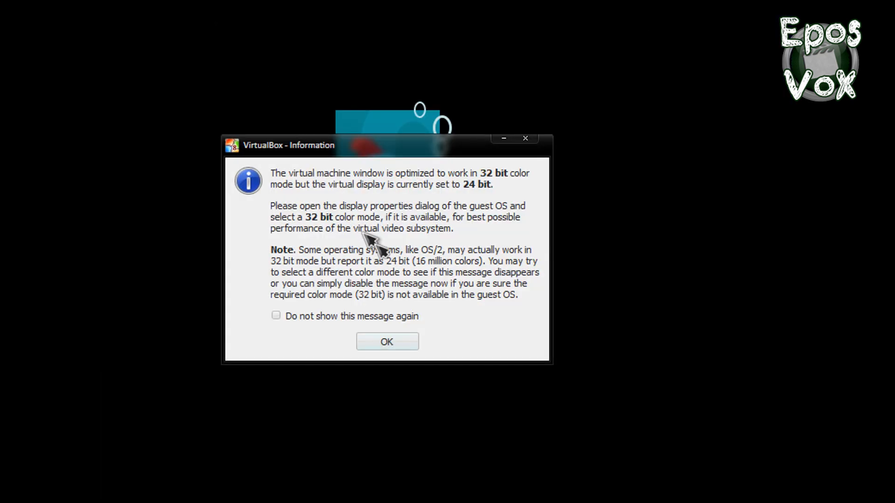
# Dismiss the VirtualBox colour mode and mouse pointer integration messages, choosing not to show either one again.
pyautogui.click(358, 316)
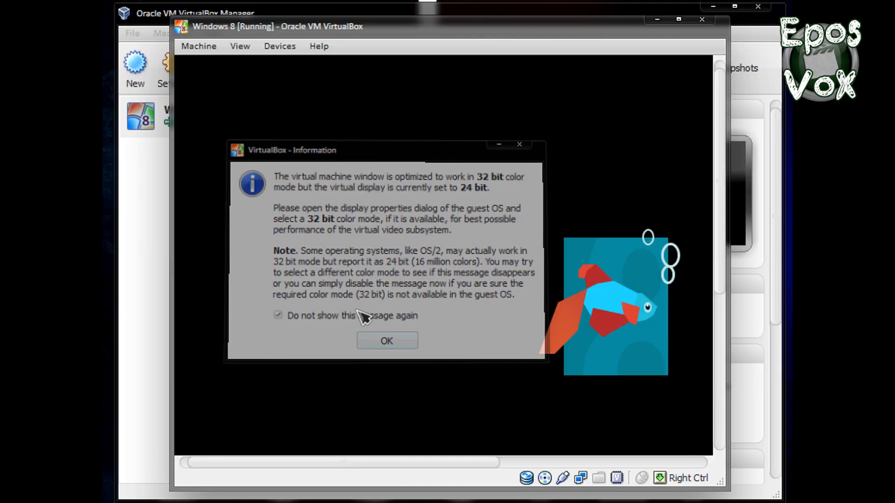
pyautogui.click(386, 342)
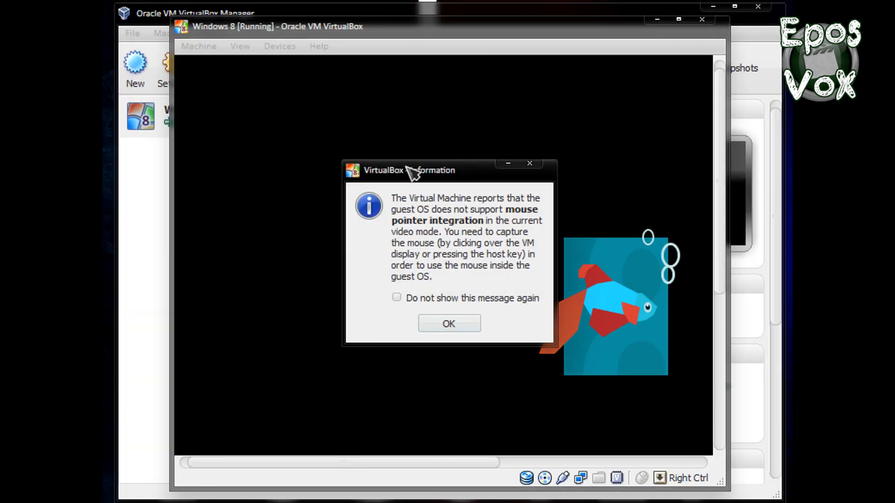
pyautogui.click(451, 302)
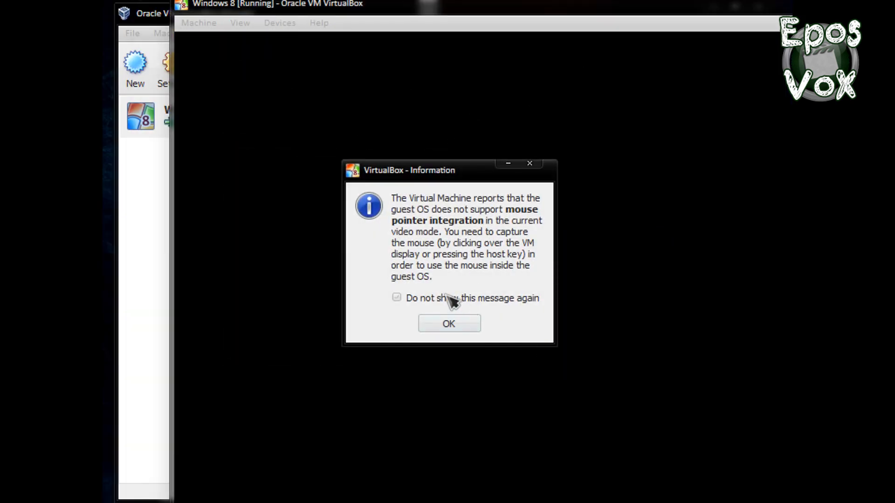
pyautogui.click(448, 324)
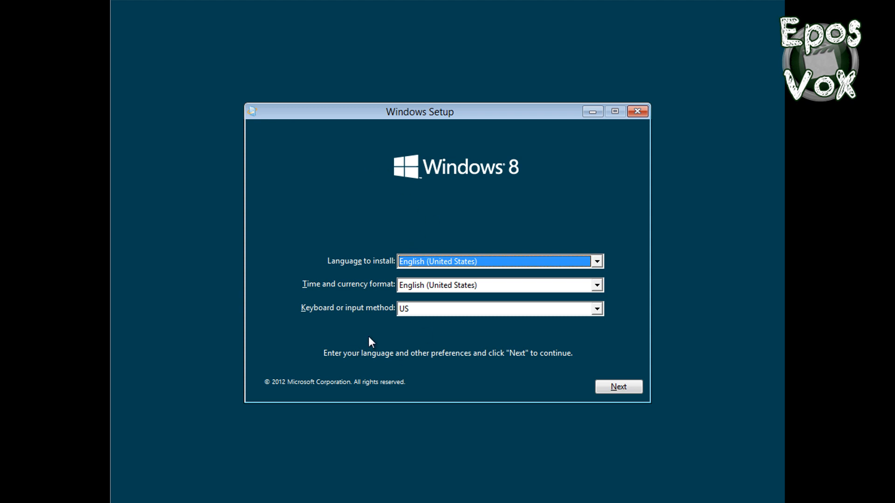
# Accept English (United States) and the US keyboard in Windows Setup and start the installation.
pyautogui.click(623, 387)
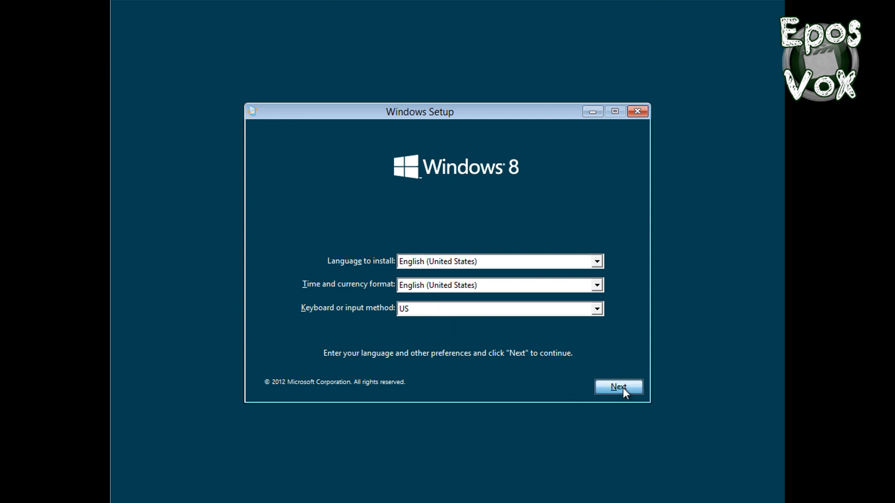
pyautogui.click(446, 254)
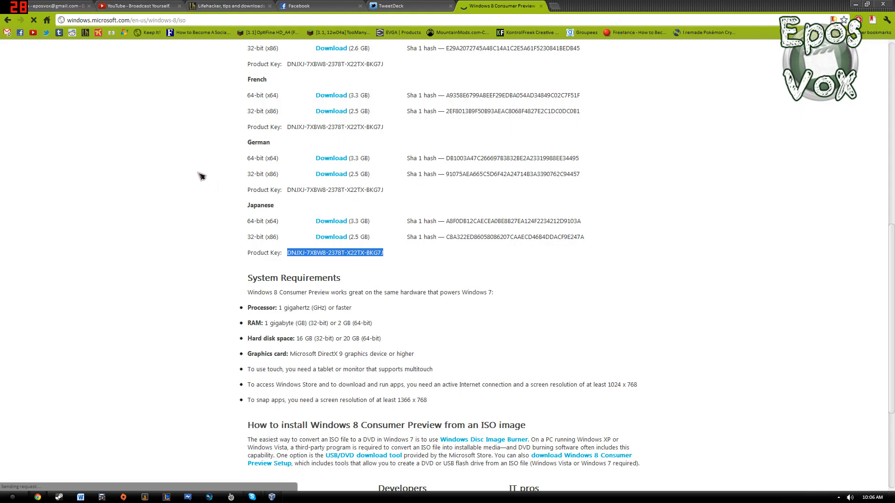
# Switch to the browser and copy the product key from Microsoft's Windows 8 Consumer Preview ISO download page.
pyautogui.click(198, 170)
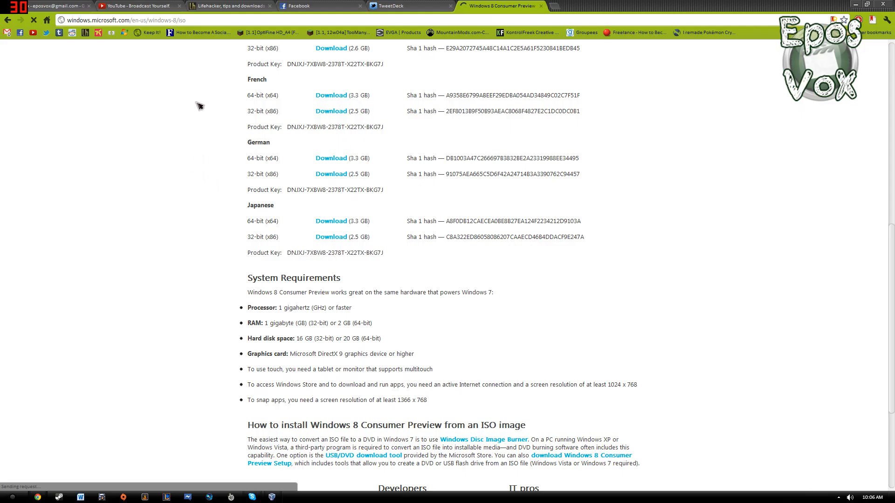
pyautogui.moveTo(287, 253); pyautogui.dragTo(385, 253)
pyautogui.hotkey('ctrl', 'c')
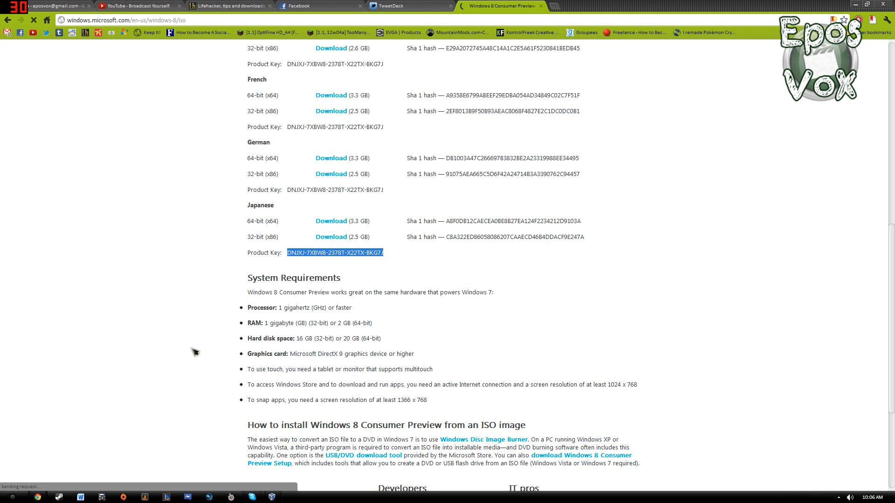
pyautogui.scroll(4, 269, 218)
pyautogui.moveTo(287, 188); pyautogui.dragTo(377, 190)
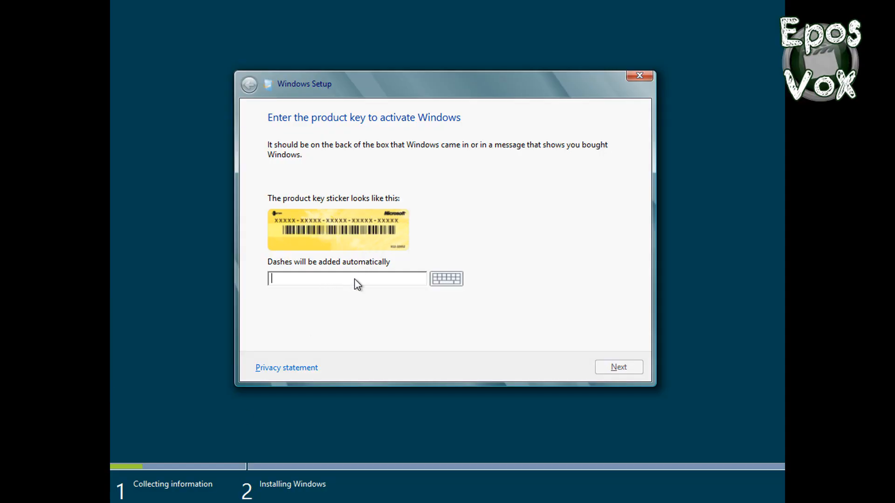
# Paste the product key into Windows Setup in the virtual machine and submit it.
pyautogui.rightClick(359, 283)
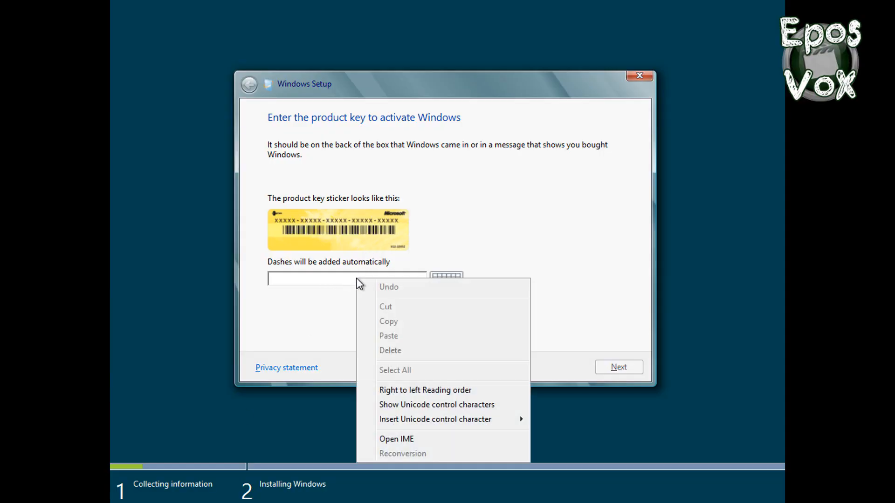
pyautogui.click(385, 336)
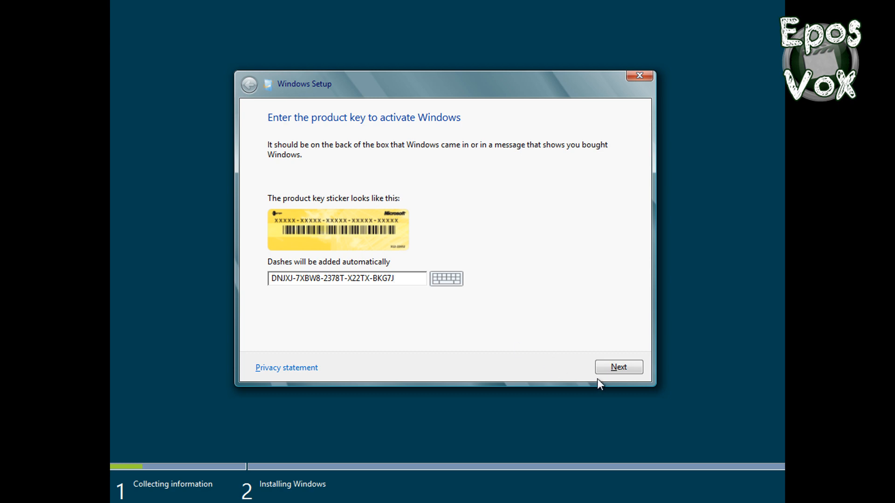
pyautogui.click(623, 369)
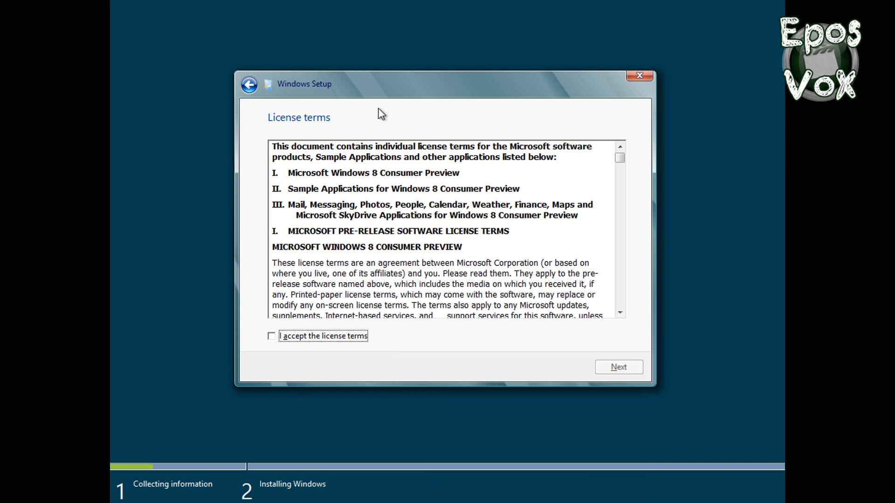
# Accept the license terms and start a Custom installation of Windows on Drive 0 Unallocated Space.
pyautogui.click(333, 337)
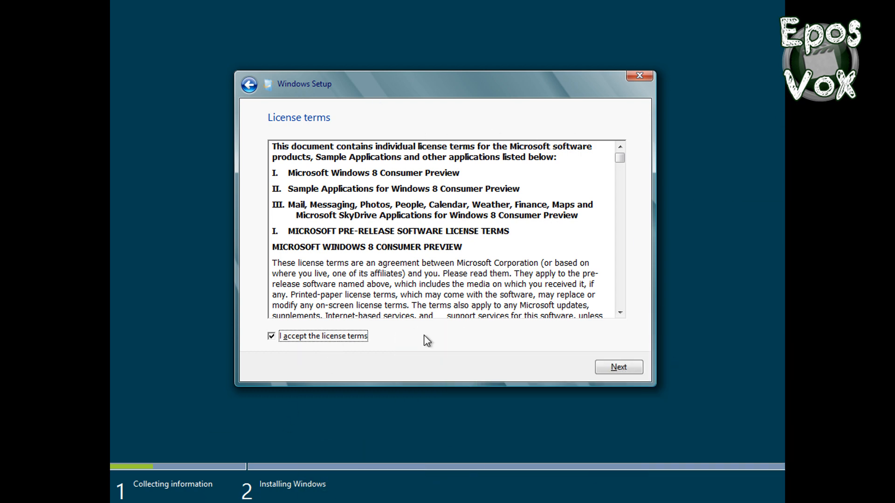
pyautogui.click(618, 366)
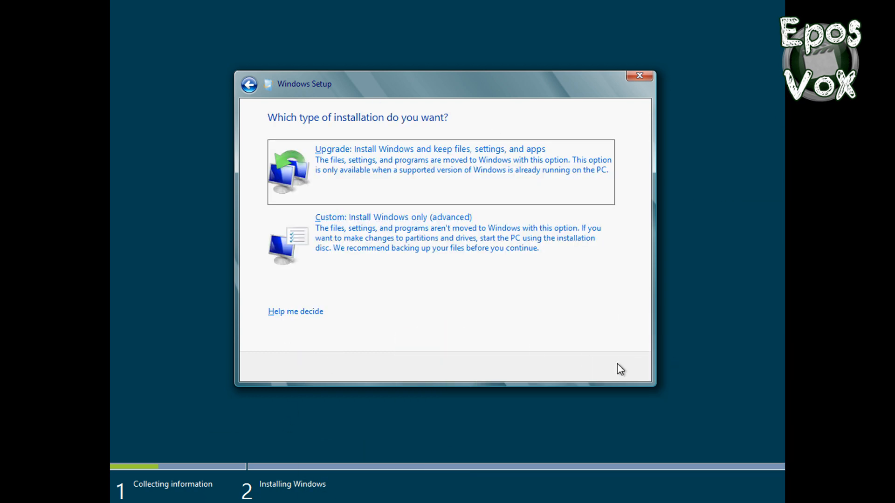
pyautogui.click(407, 231)
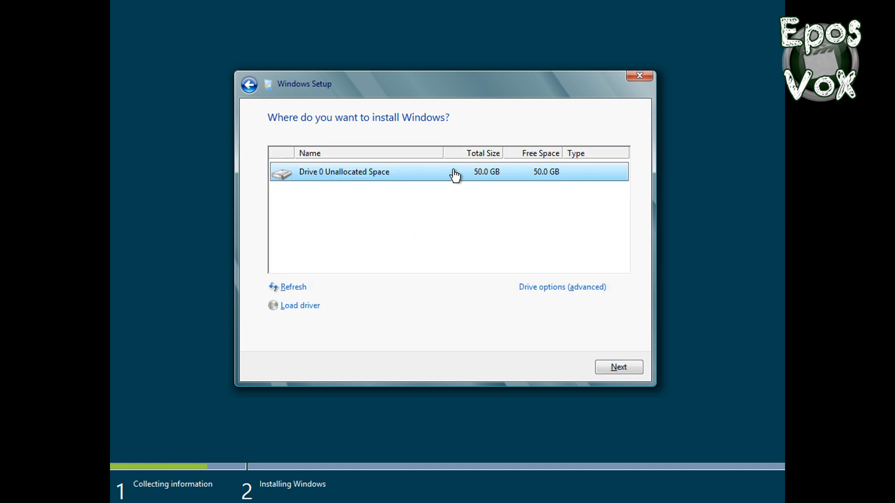
pyautogui.click(618, 368)
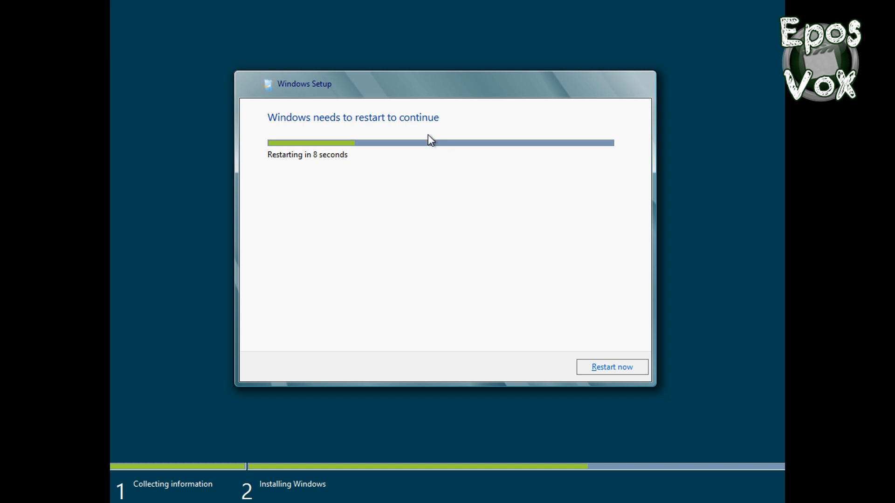
# Restart the virtual machine to continue setup and dismiss the mouse pointer integration message, opting out of seeing it again.
pyautogui.click(621, 362)
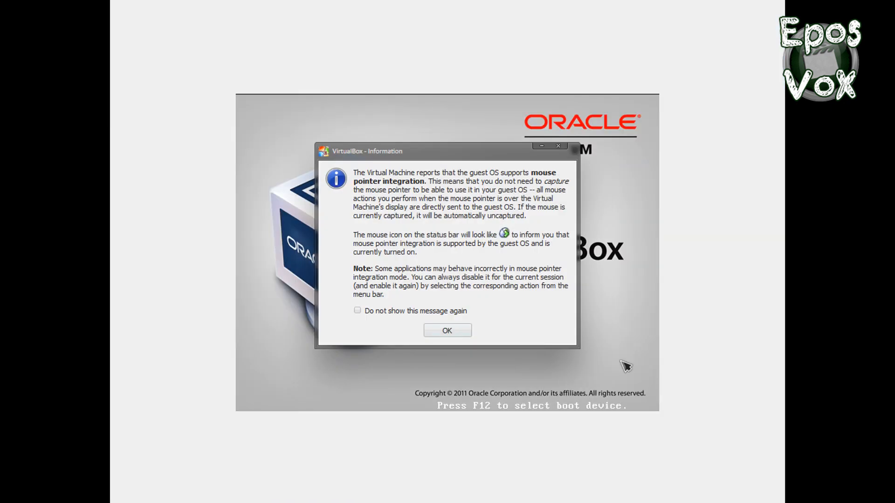
pyautogui.click(423, 311)
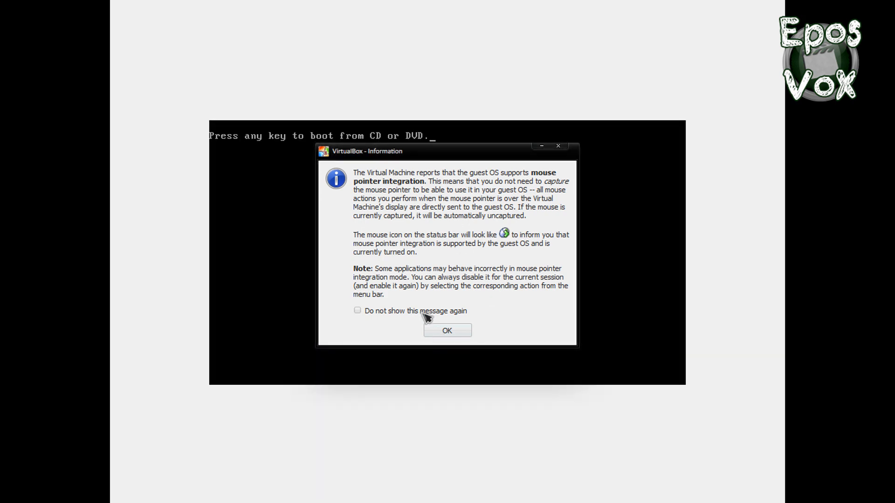
pyautogui.click(445, 331)
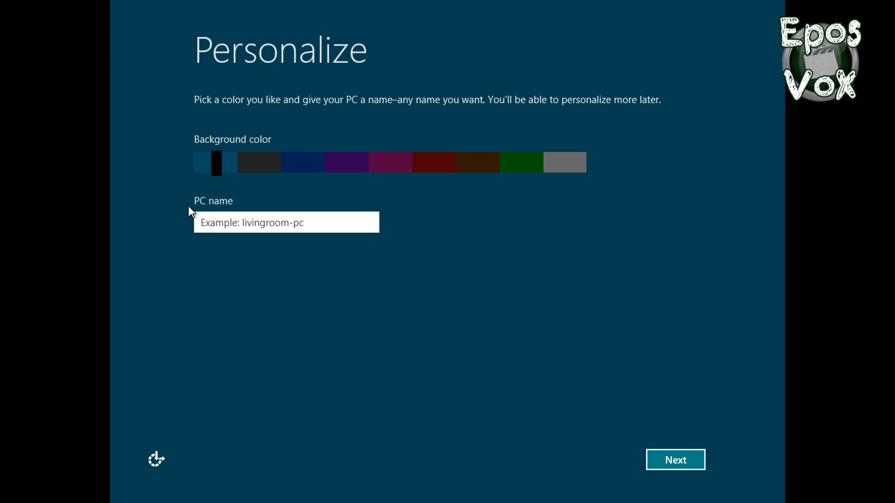
# Personalize Windows with the green background color and the PC name Windows8Virt.
pyautogui.click(264, 164)
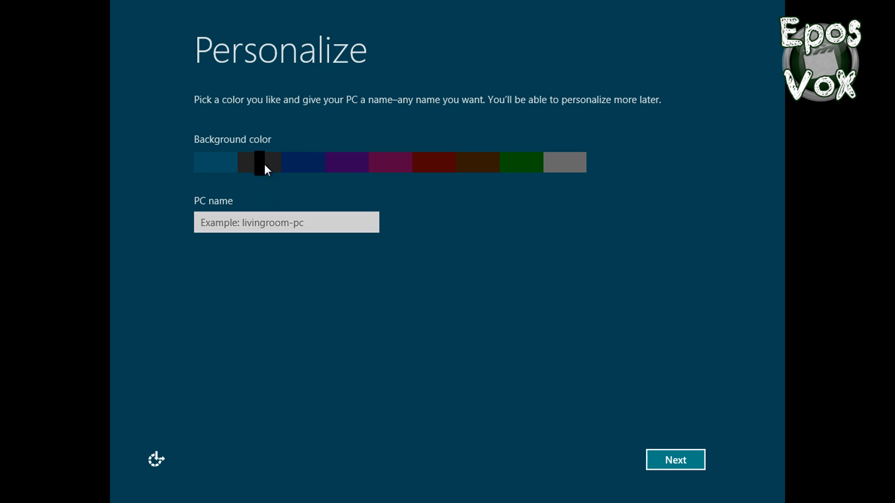
pyautogui.moveTo(498, 166); pyautogui.dragTo(516, 169)
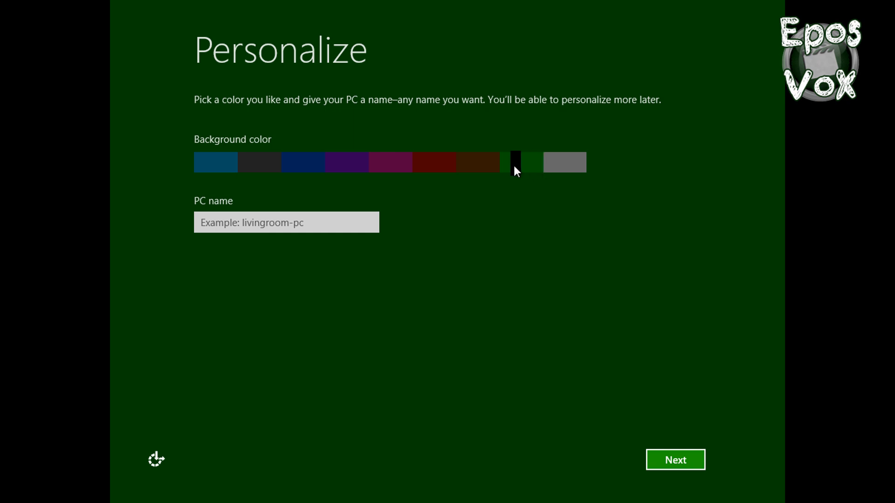
pyautogui.click(306, 224)
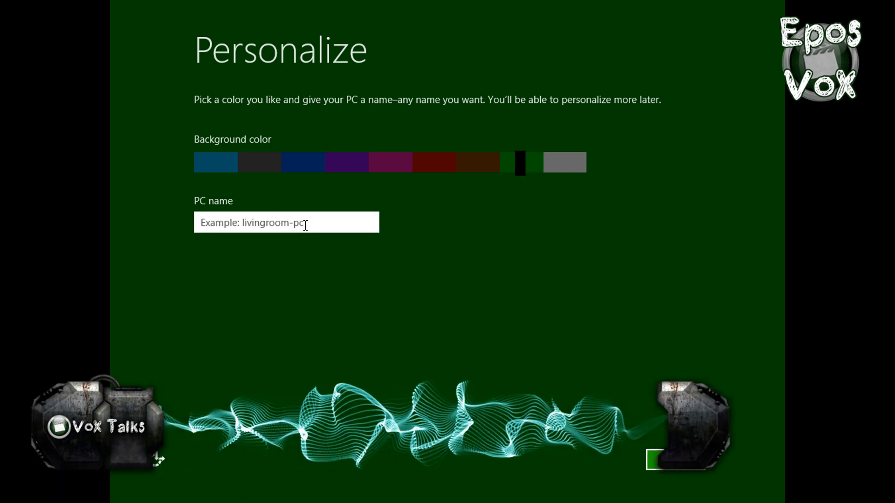
pyautogui.write('Windows')
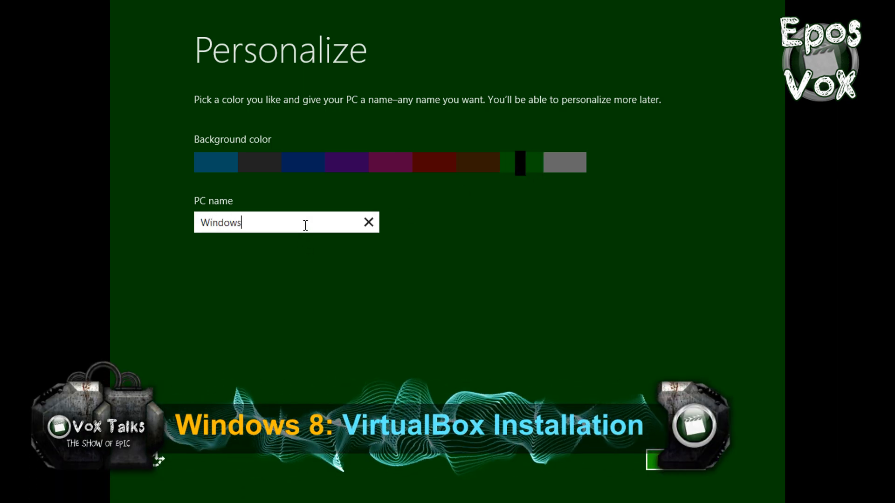
pyautogui.write('8Virt')
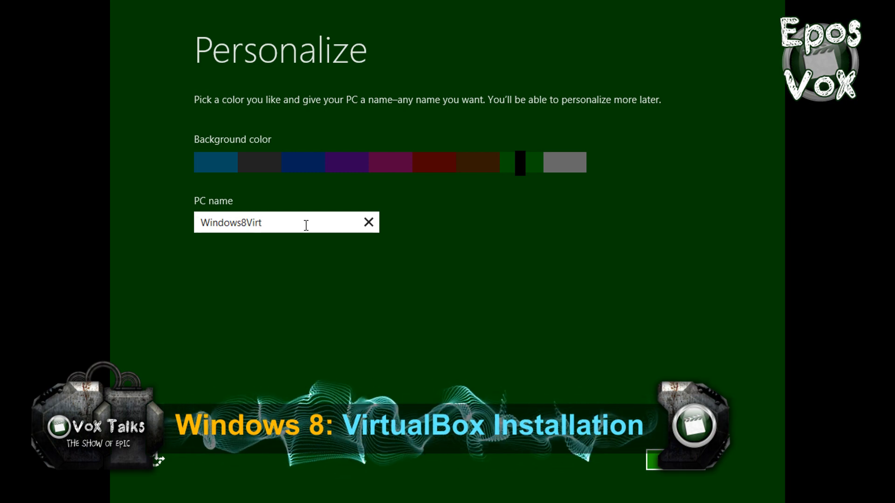
pyautogui.click(690, 470)
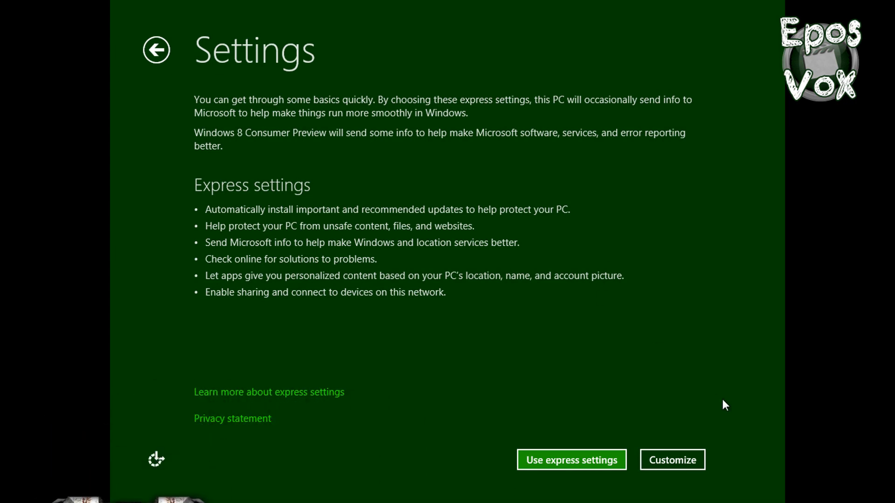
# Customize the setup settings, declining network sharing and keeping the defaults for updates, SmartScreen, feedback, troubleshooting and app info.
pyautogui.click(678, 466)
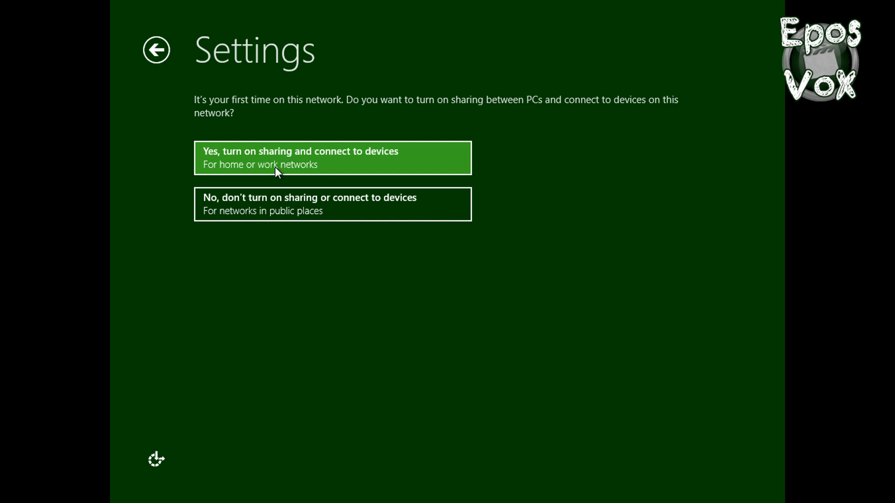
pyautogui.click(279, 209)
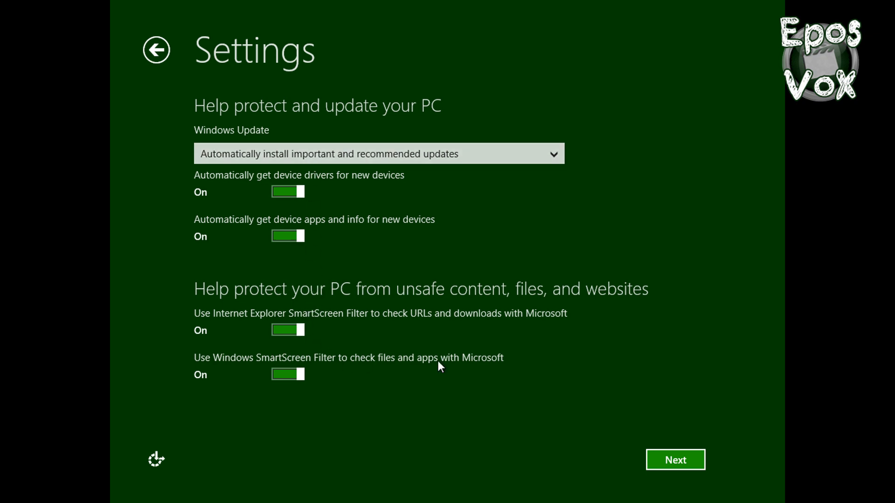
pyautogui.click(694, 468)
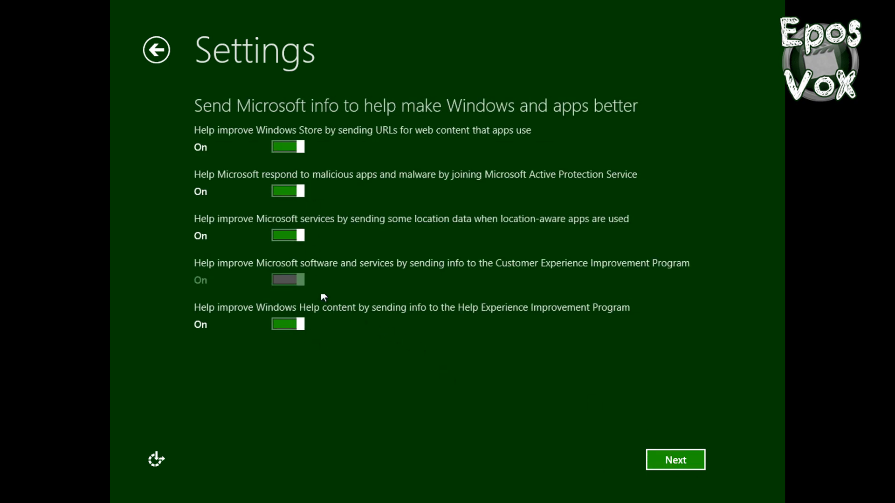
pyautogui.click(674, 456)
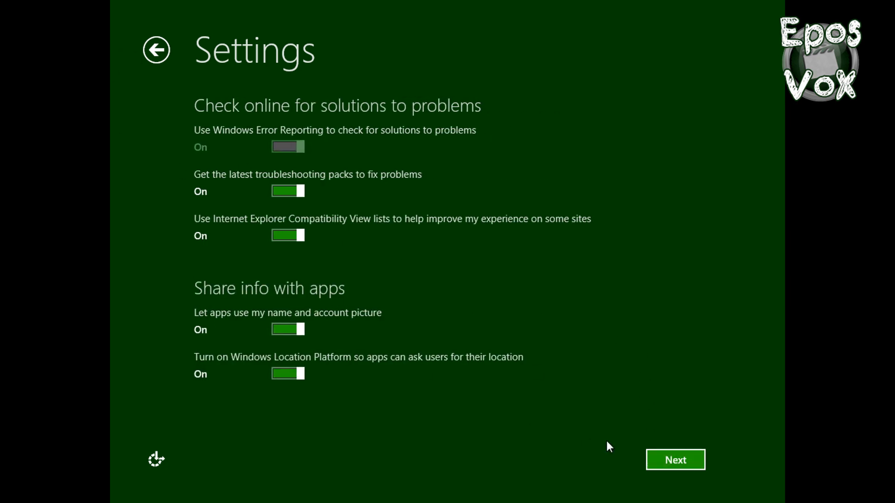
pyautogui.click(649, 456)
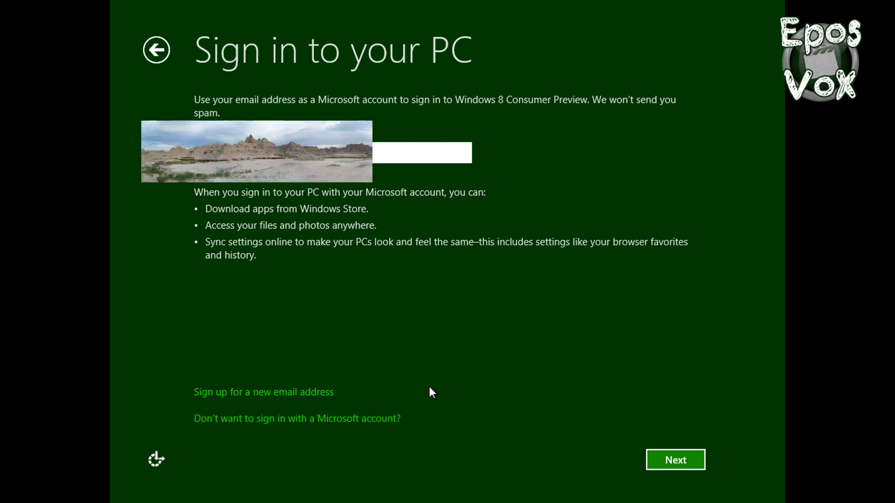
# Try to sign in to the PC with a Microsoft account by submitting its e-mail address.
pyautogui.write('e')
pyautogui.click(665, 455)
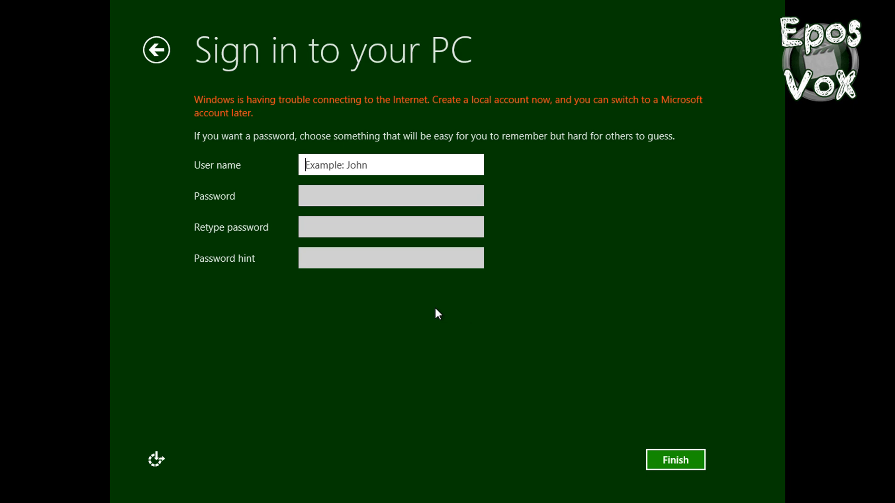
# Fill in the local account's user name and enter the account password in both password fields.
pyautogui.write('EposVox')
pyautogui.press('Tab')
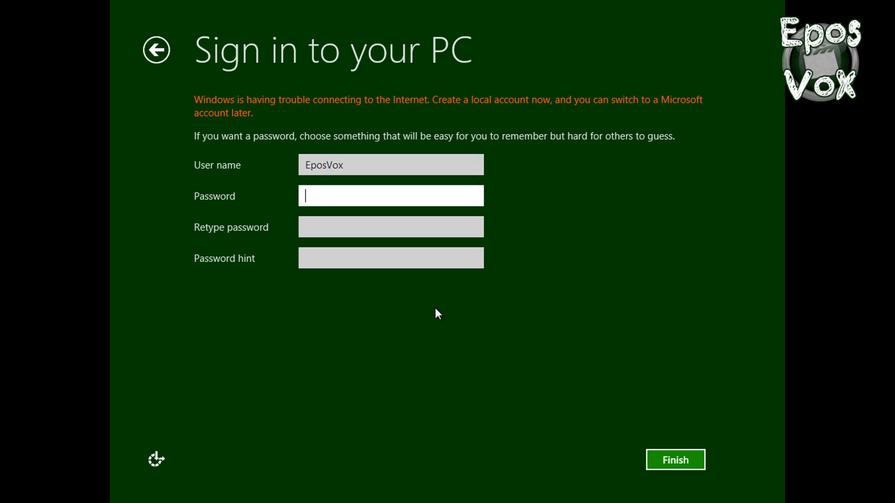
pyautogui.write('********')
pyautogui.press('Tab')
pyautogui.write('*******')
pyautogui.press('BackSpace')
pyautogui.press('BackSpace')
pyautogui.press('BackSpace')
pyautogui.press('BackSpace')
pyautogui.press('BackSpace')
pyautogui.press('BackSpace')
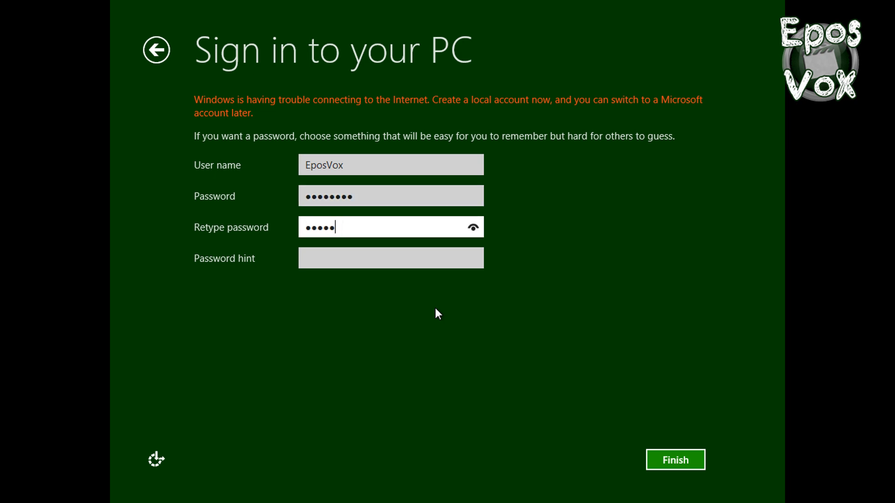
pyautogui.write('*******')
# Fill in the password hint with repeated "blah" filler text and finish creating the local account.
pyautogui.press('Tab')
pyautogui.write('blah')
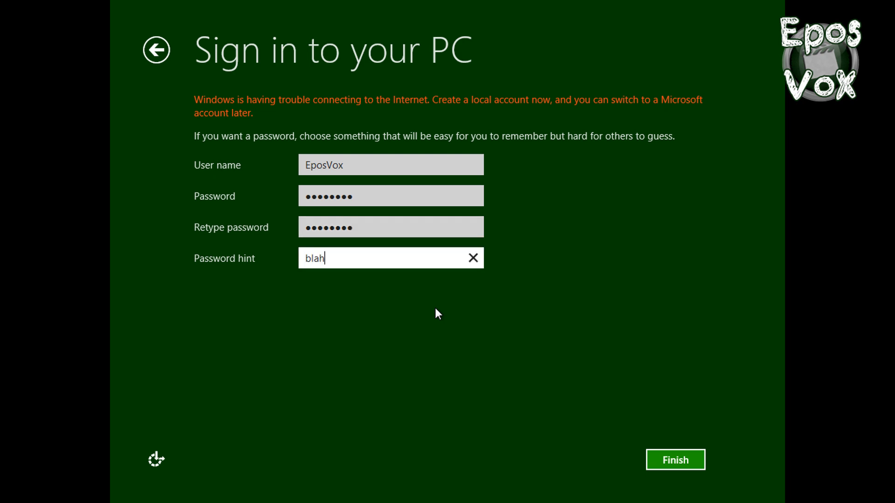
pyautogui.write('blahblah')
pyautogui.click(668, 458)
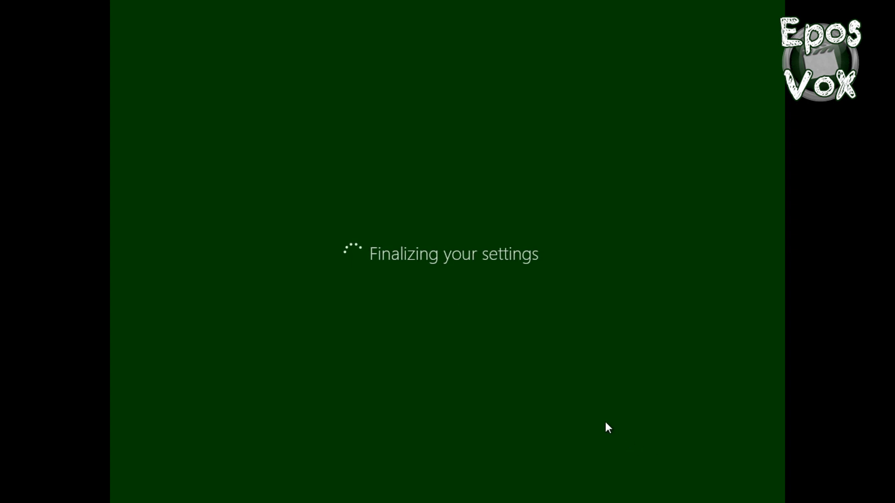